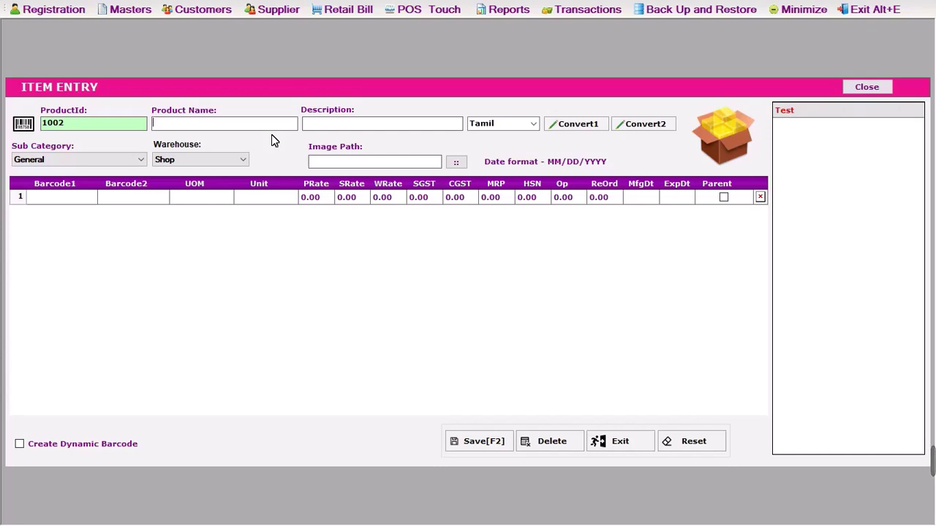
Name the product Gold Winner and define its first unit row as Box with a unit of 12
{"action": "type", "text": "Gold W"}
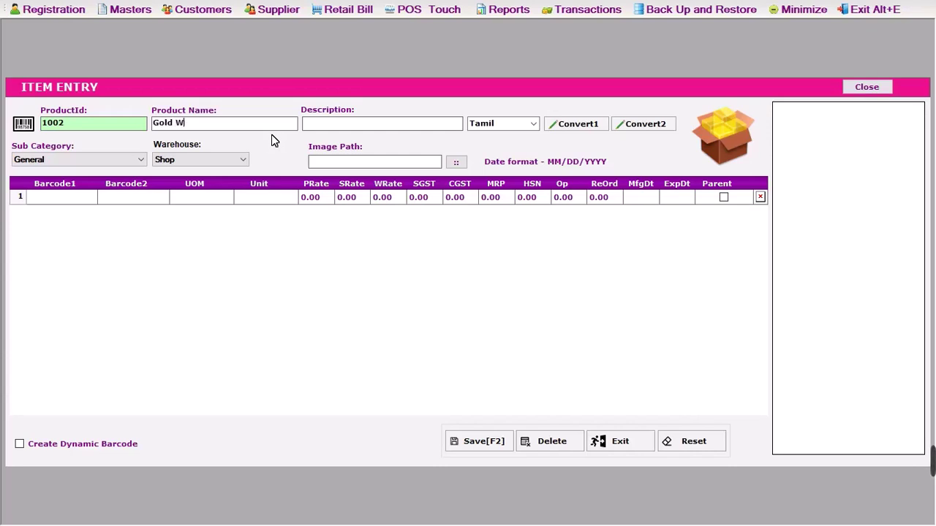
{"action": "type", "text": "inner"}
{"action": "left_click", "coordinate": [225, 205]}
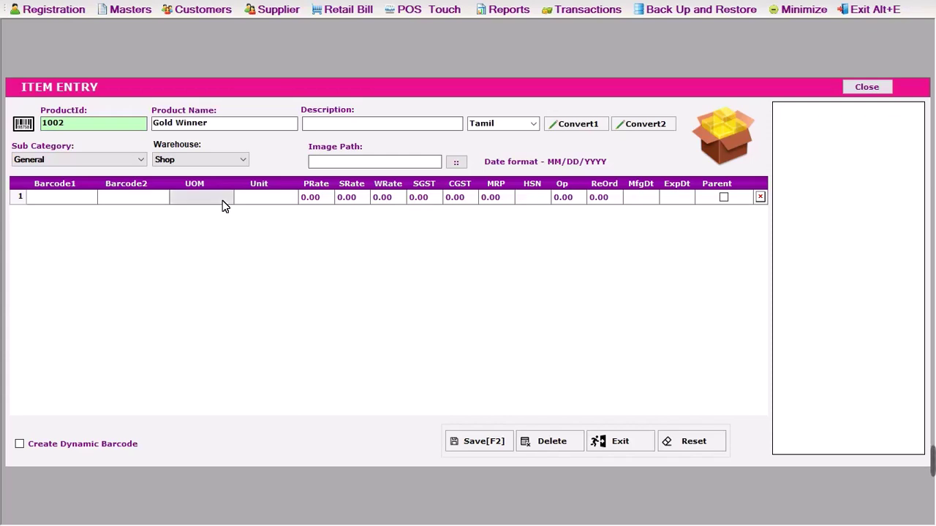
{"action": "type", "text": "Box"}
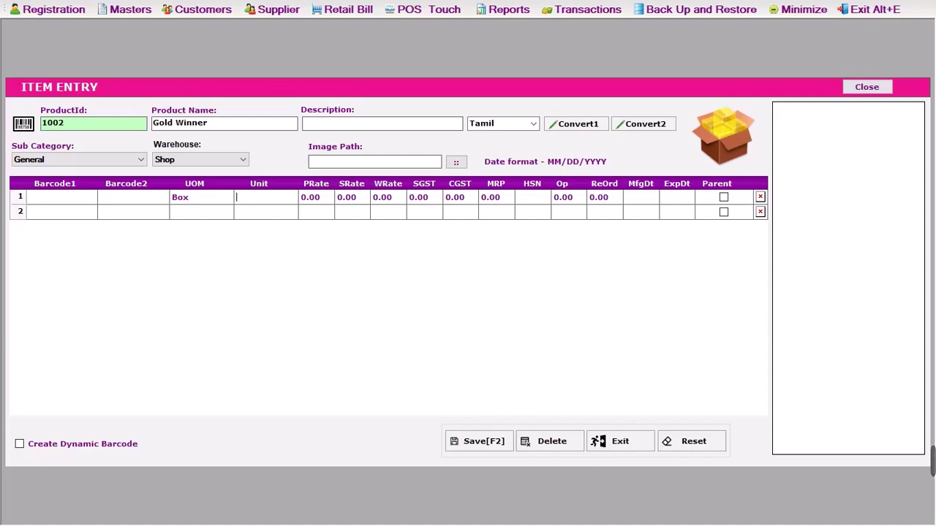
{"action": "type", "text": "12"}
Set the Box row's SRate to 1200 and its MRP to 1300
{"action": "left_click", "coordinate": [354, 199]}
{"action": "type", "text": "1200"}
{"action": "key", "text": "Tab"}
{"action": "key", "text": "Tab"}
{"action": "key", "text": "Tab"}
{"action": "key", "text": "Tab"}
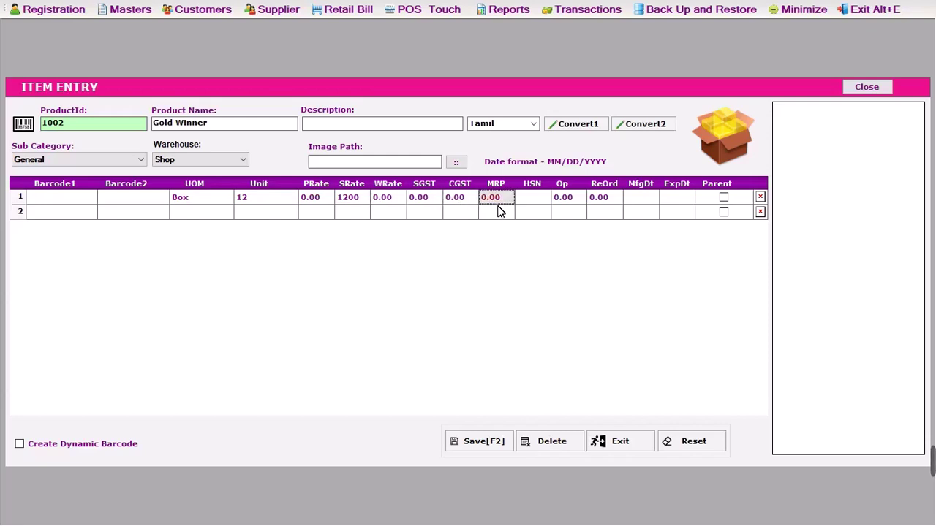
{"action": "type", "text": "1300"}
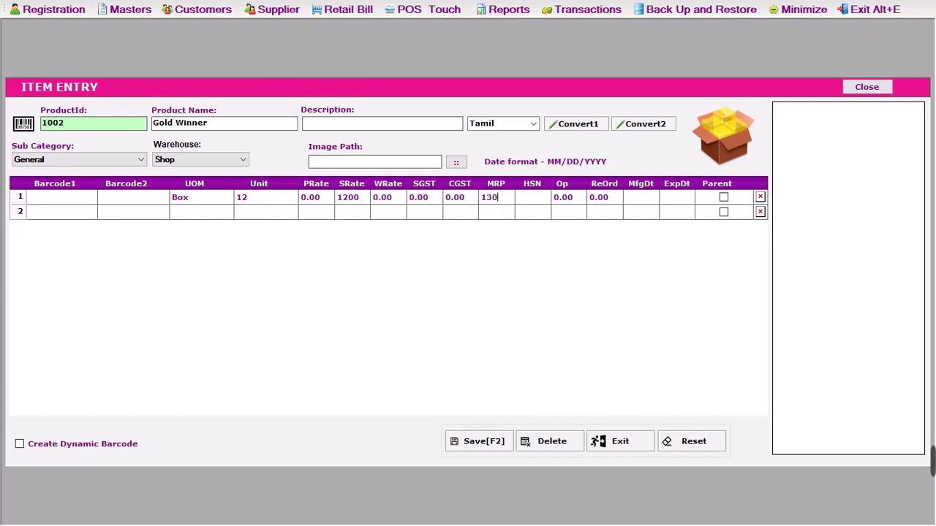
Add a second unit row for the product with UOM Pcs and a unit of 1
{"action": "left_click", "coordinate": [217, 212]}
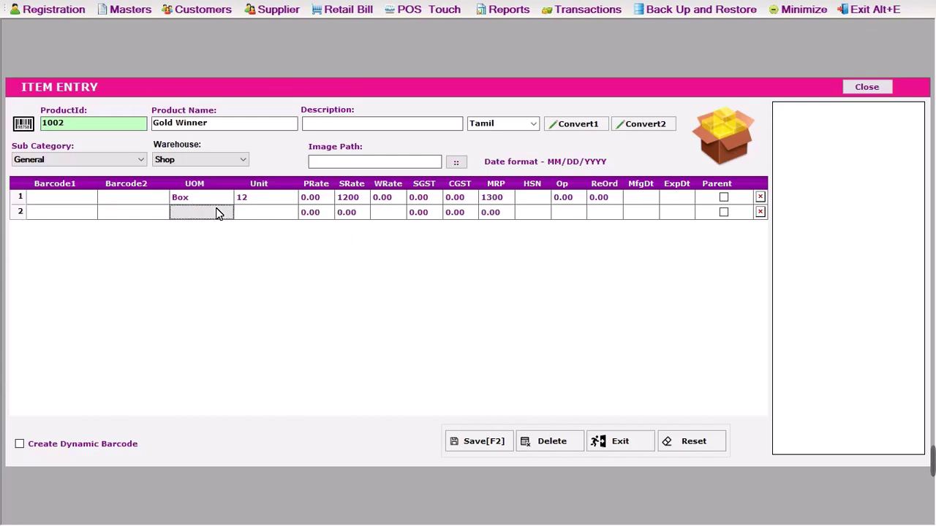
{"action": "type", "text": "Pcs"}
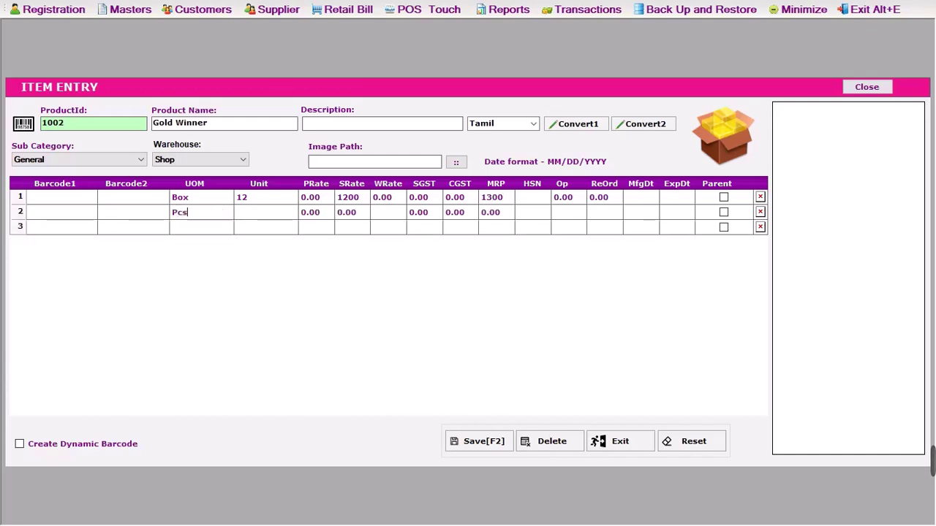
{"action": "key", "text": "Tab"}
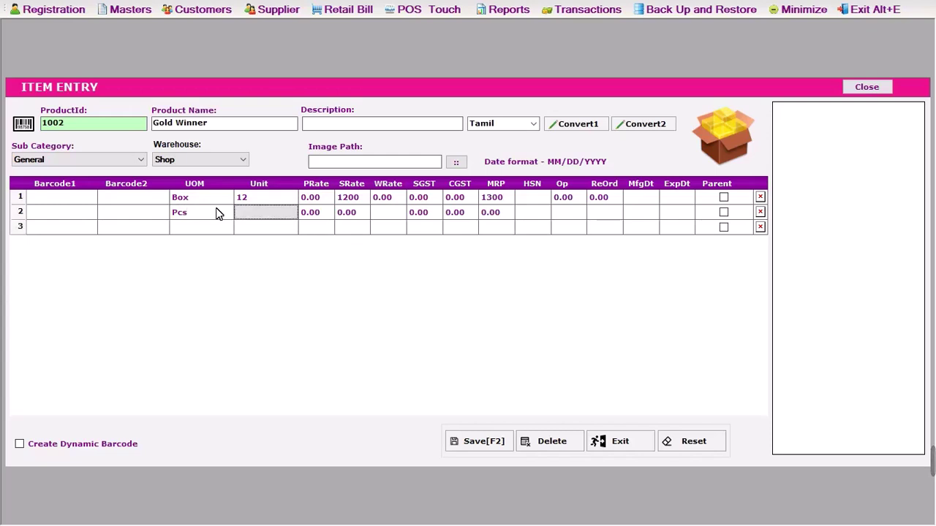
{"action": "type", "text": "1"}
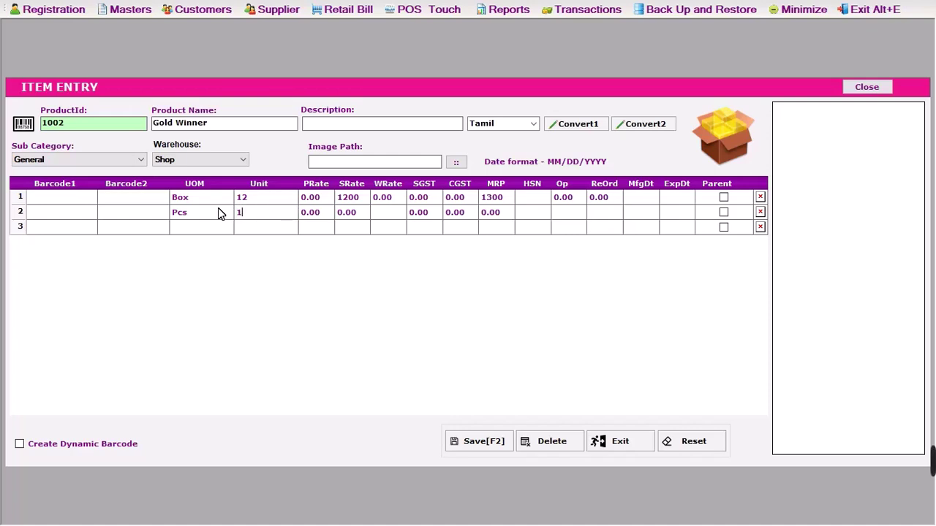
Set the Pcs row's SRate to 125 and its MRP to 130
{"action": "left_click", "coordinate": [355, 214]}
{"action": "type", "text": "11"}
{"action": "type", "text": "5"}
{"action": "key", "text": "BackSpace"}
{"action": "key", "text": "BackSpace"}
{"action": "type", "text": "25"}
{"action": "key", "text": "Tab"}
{"action": "key", "text": "Tab"}
{"action": "key", "text": "Tab"}
{"action": "key", "text": "Tab"}
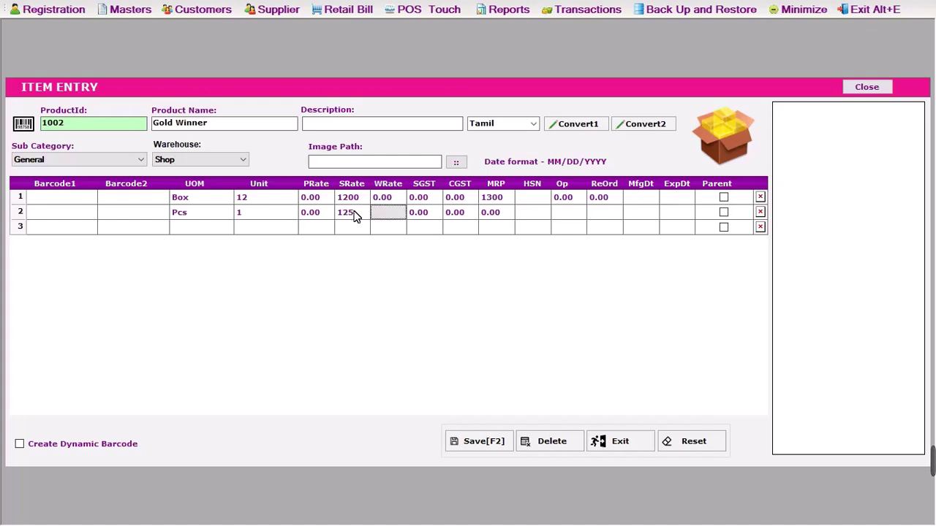
{"action": "type", "text": "1"}
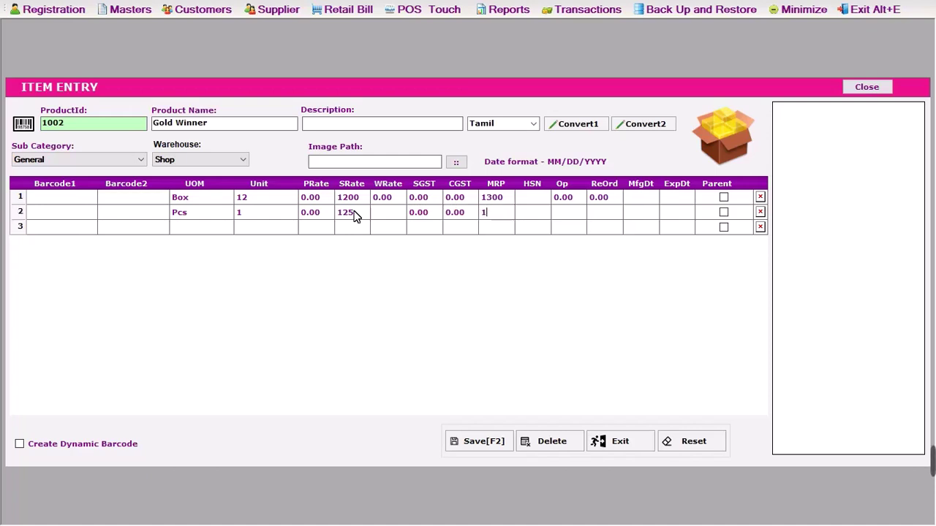
{"action": "type", "text": "30"}
Mark the Box row as the parent unit of the product
{"action": "left_click", "coordinate": [232, 210]}
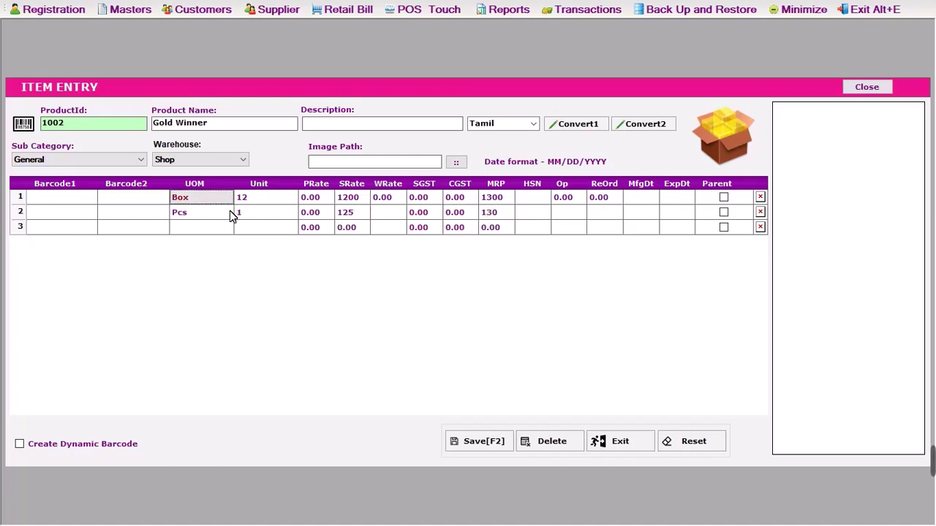
{"action": "left_click", "coordinate": [230, 211]}
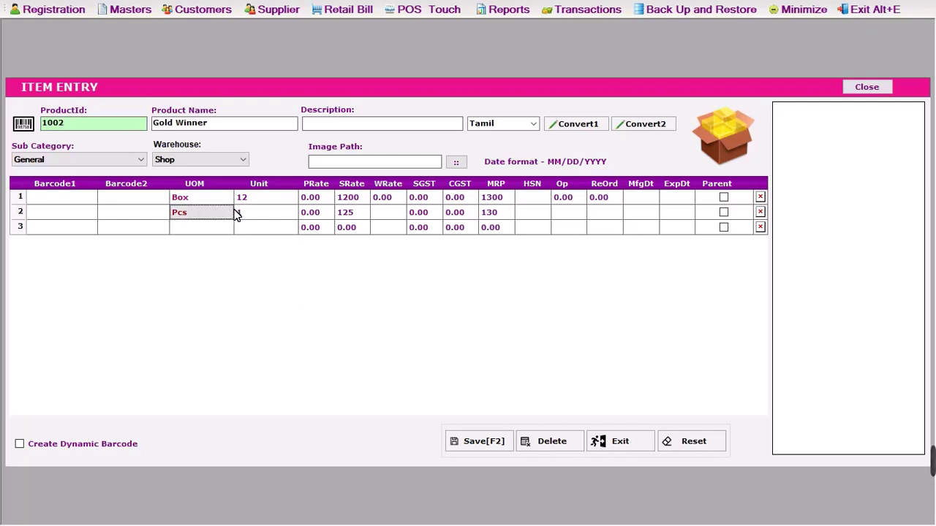
{"action": "left_click", "coordinate": [725, 198]}
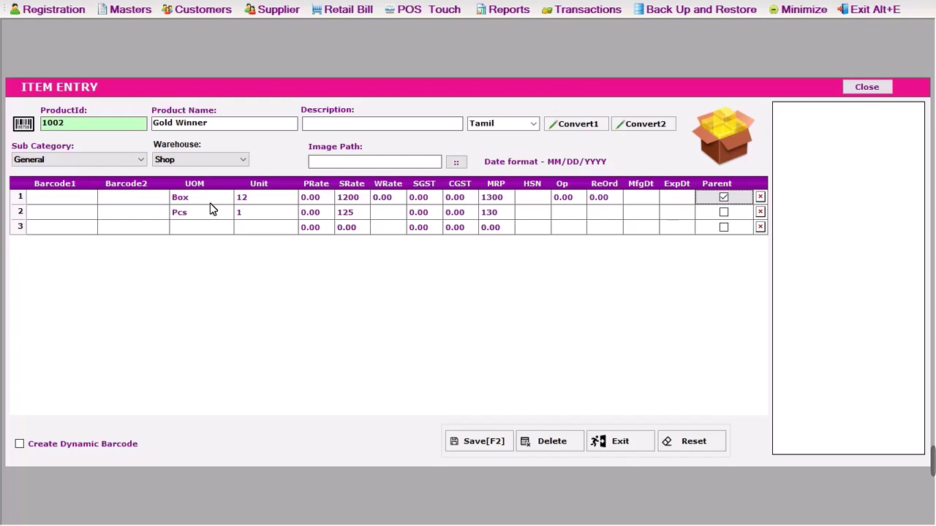
Enter opening stock of 10 for Box and 5 for Pcs, and save the item
{"action": "left_click", "coordinate": [564, 202]}
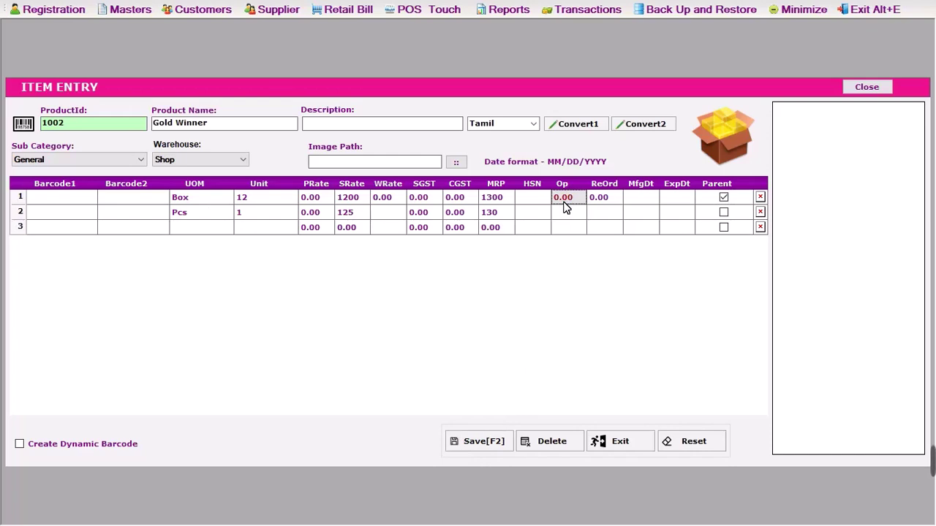
{"action": "type", "text": "10"}
{"action": "left_click", "coordinate": [565, 216]}
{"action": "type", "text": "5"}
{"action": "left_click", "coordinate": [220, 231]}
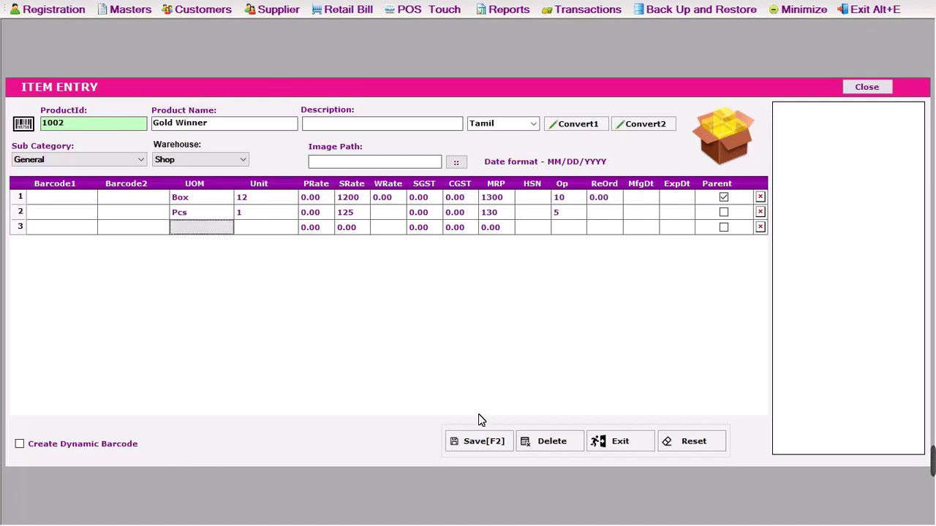
{"action": "key", "text": "F2"}
{"action": "key", "text": "Return"}
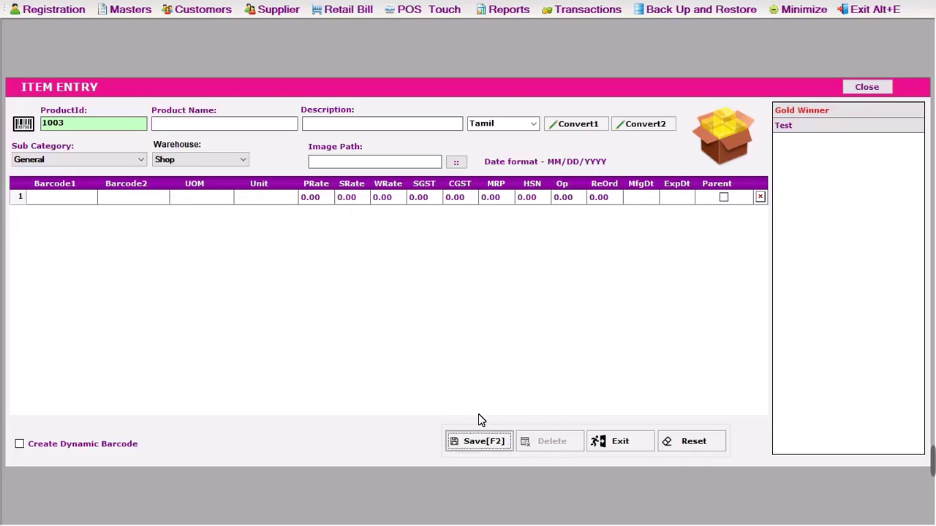
Start a retail sales bill and add the Gold Winner Box item with a quantity of 5
{"action": "key", "text": "F1"}
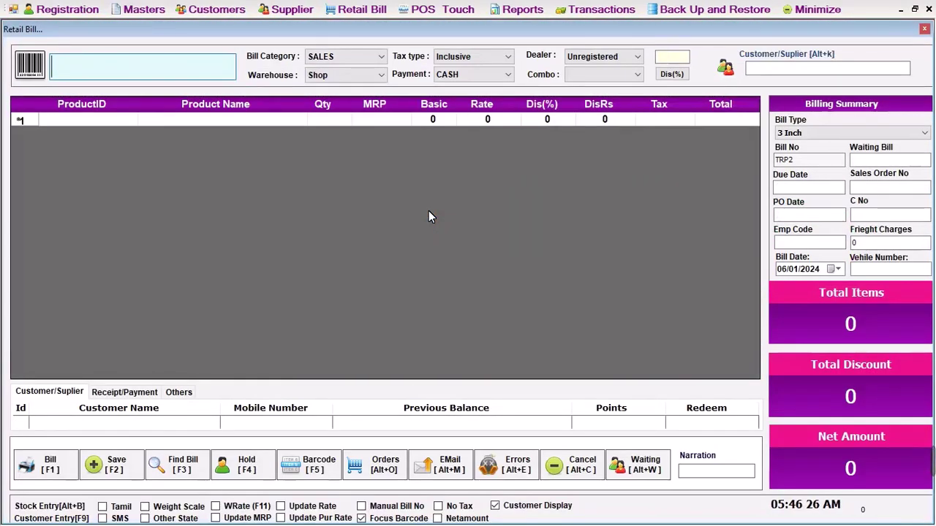
{"action": "type", "text": "go"}
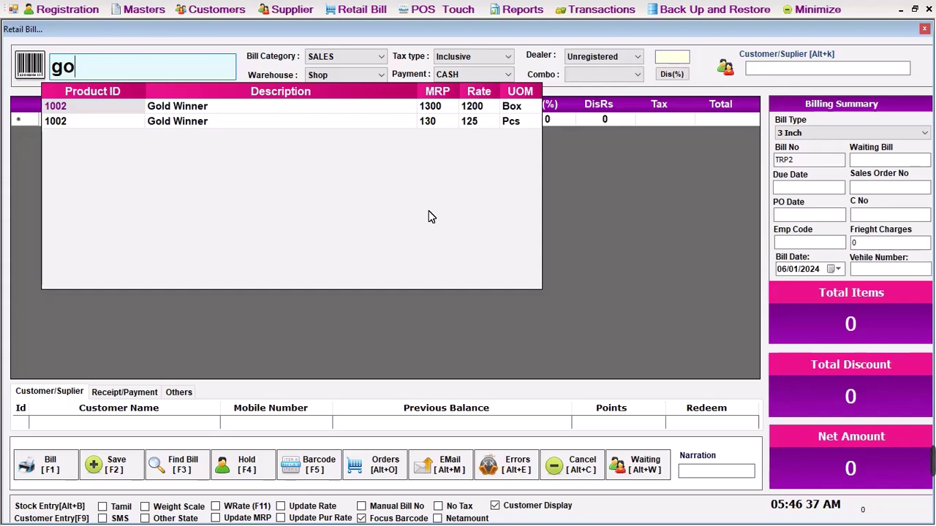
{"action": "key", "text": "Return"}
{"action": "key", "text": "Return"}
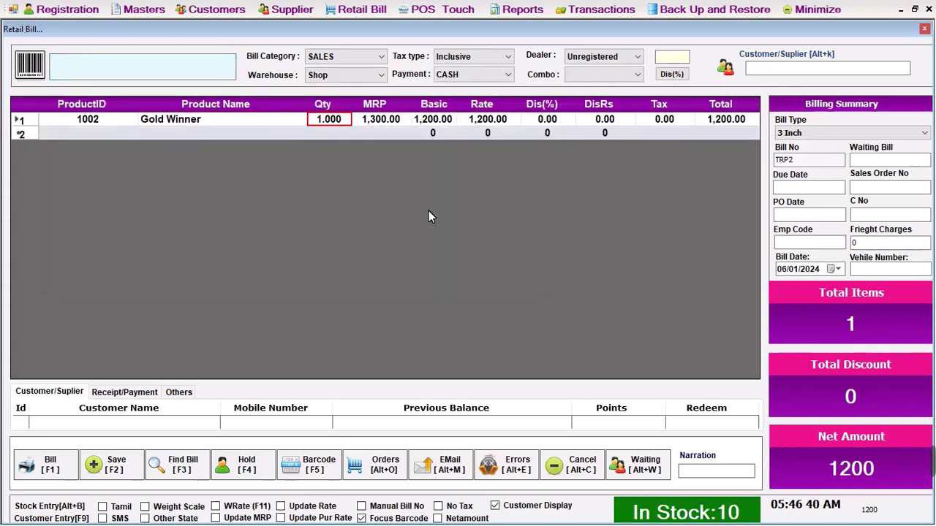
{"action": "type", "text": "5"}
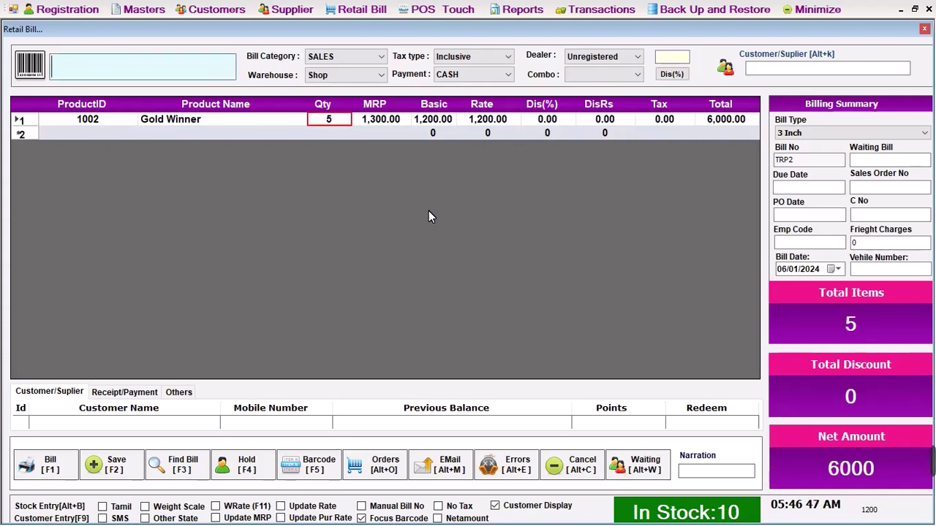
Add product 1002 in the Pcs unit to the bill with a quantity of 2
{"action": "type", "text": "100"}
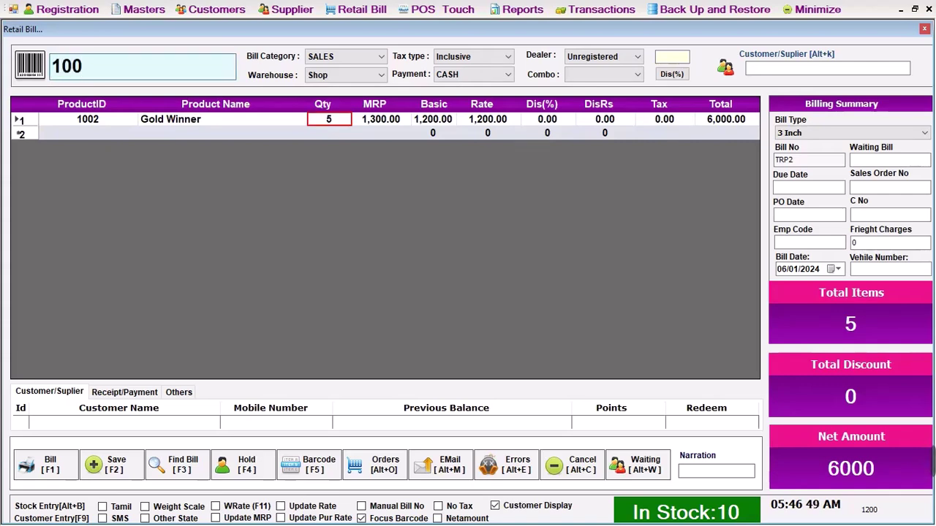
{"action": "type", "text": "2"}
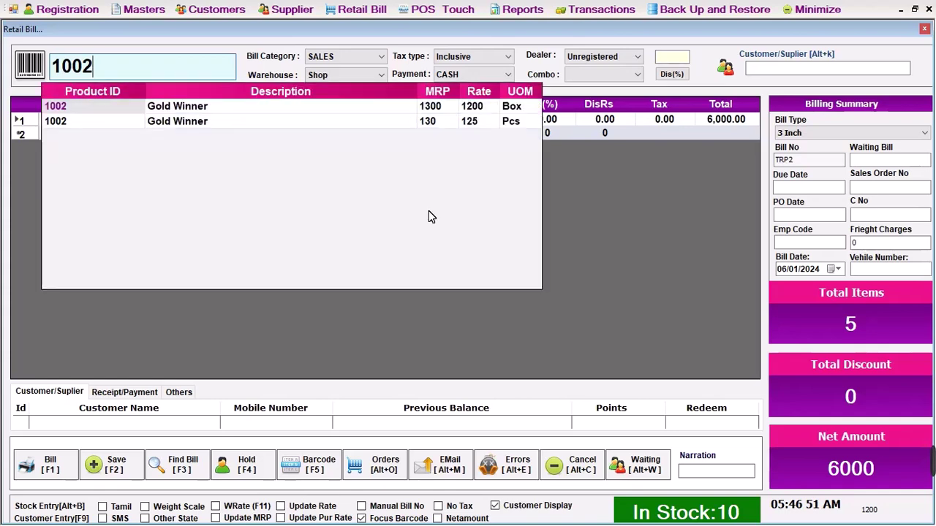
{"action": "key", "text": "Down"}
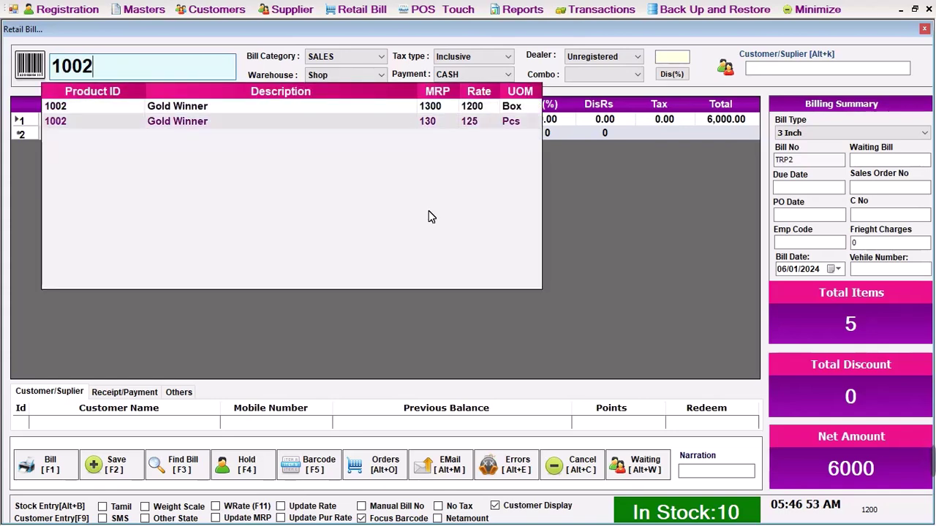
{"action": "key", "text": "Return"}
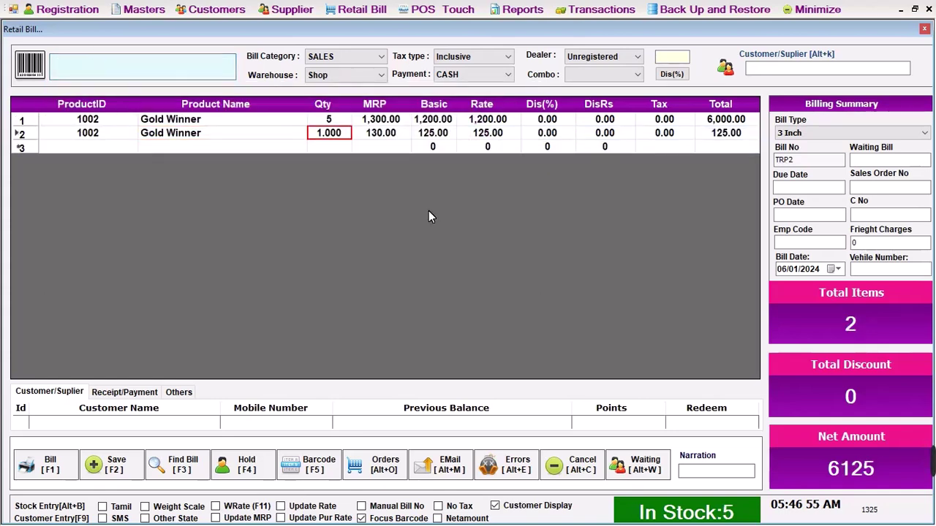
{"action": "type", "text": "2"}
Finalize the sales bill with a cash payment of the full amount
{"action": "key", "text": "F1"}
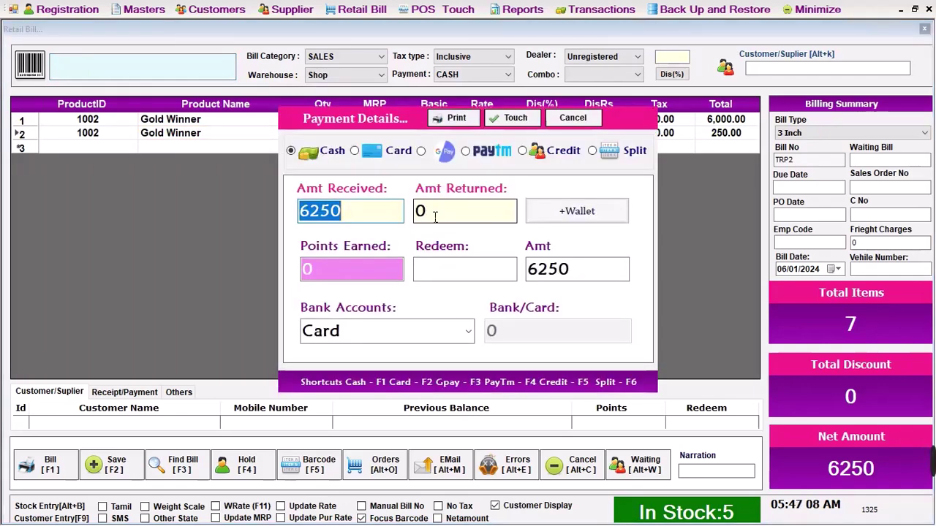
{"action": "key", "text": "Return"}
{"action": "key", "text": "Return"}
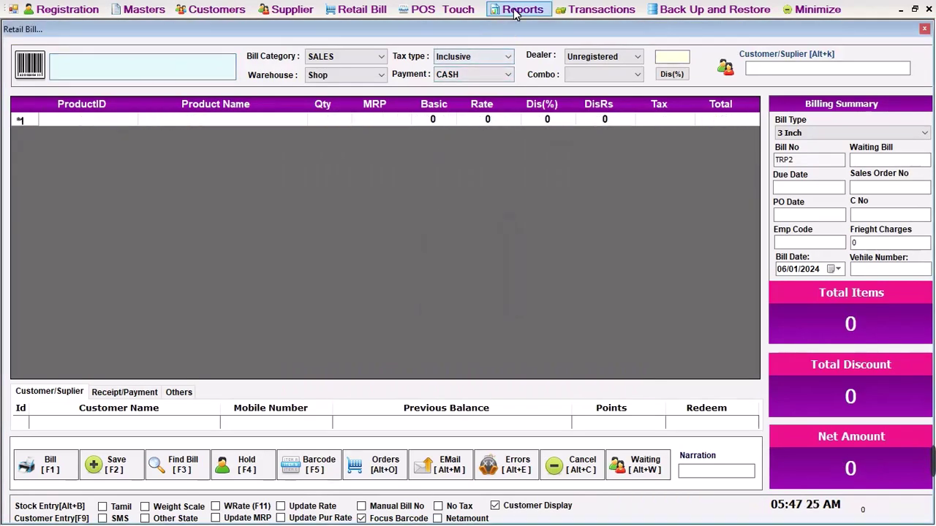
View the Parent Child Stock report to check Gold Winner's closing stock in Box and Pcs, and close the report
{"action": "left_click", "coordinate": [516, 11]}
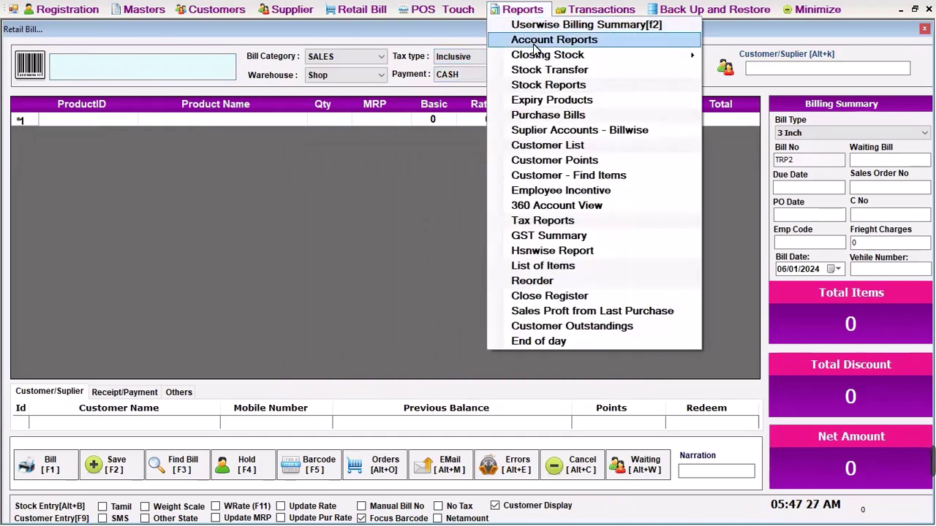
{"action": "mouse_move", "coordinate": [541, 55]}
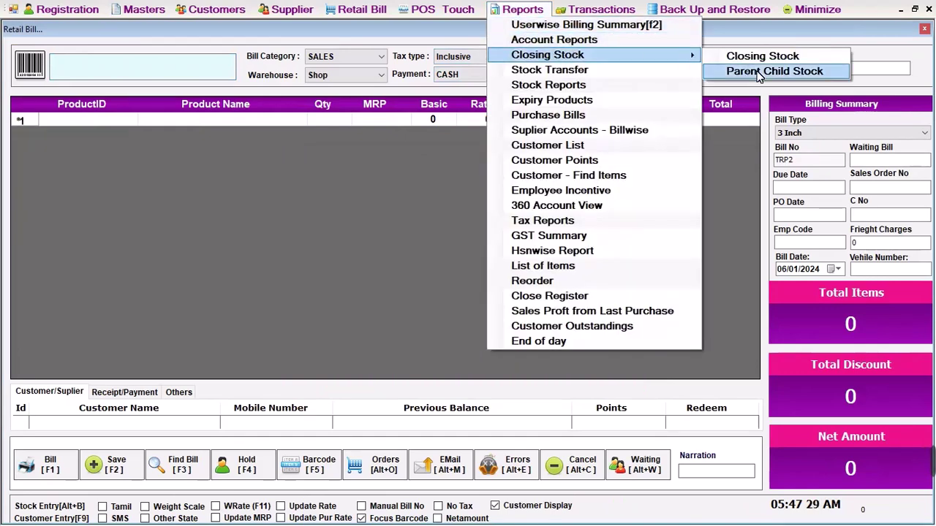
{"action": "left_click", "coordinate": [758, 73]}
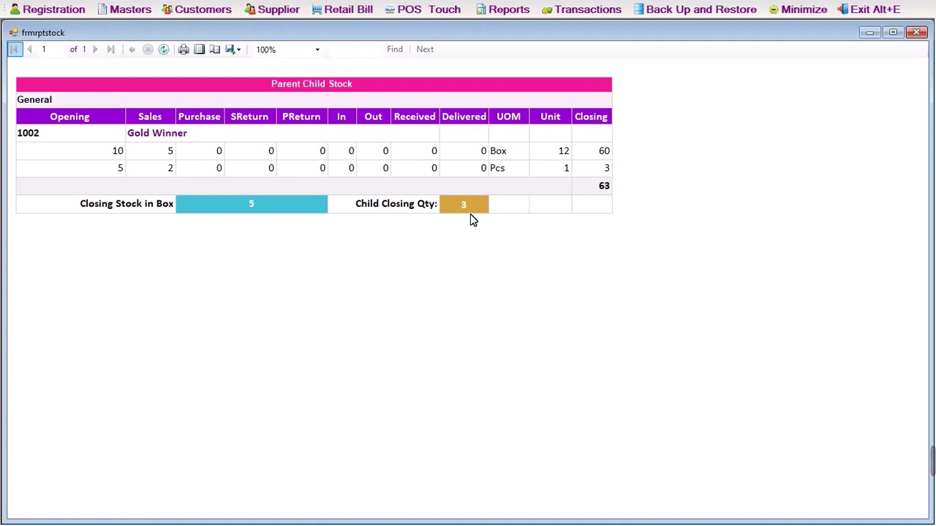
{"action": "left_click", "coordinate": [917, 33]}
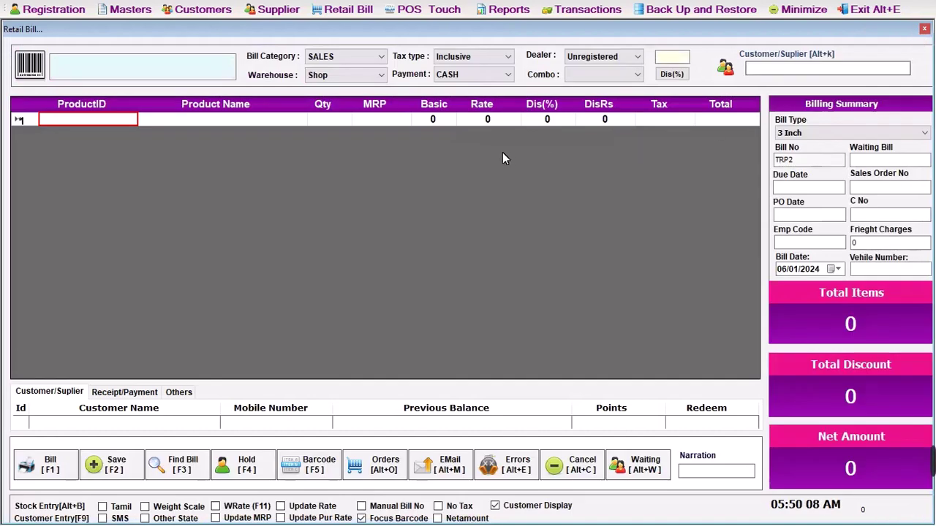
Set the bill category to PURCHASE and add the Gold Winner Box item with a quantity of 20
{"action": "left_click", "coordinate": [368, 58]}
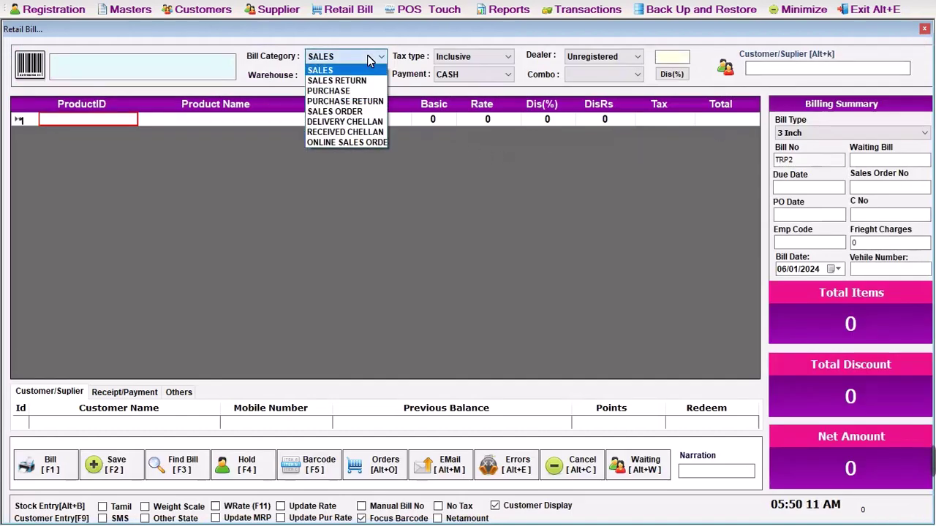
{"action": "left_click", "coordinate": [353, 90]}
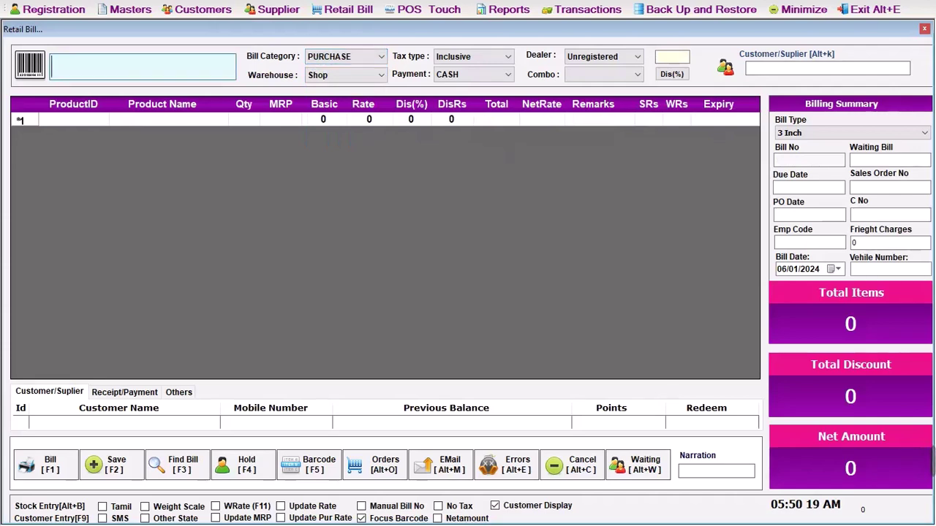
{"action": "type", "text": "go"}
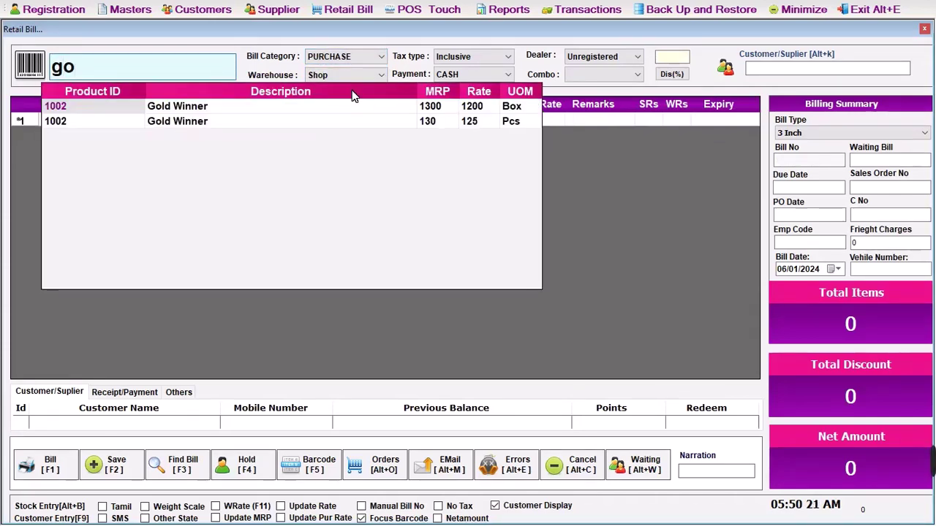
{"action": "key", "text": "Return"}
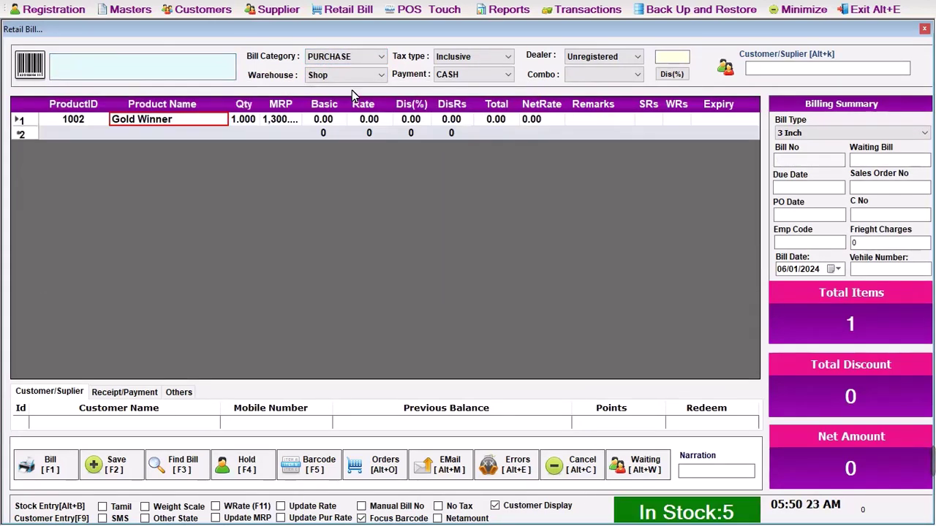
{"action": "key", "text": "Return"}
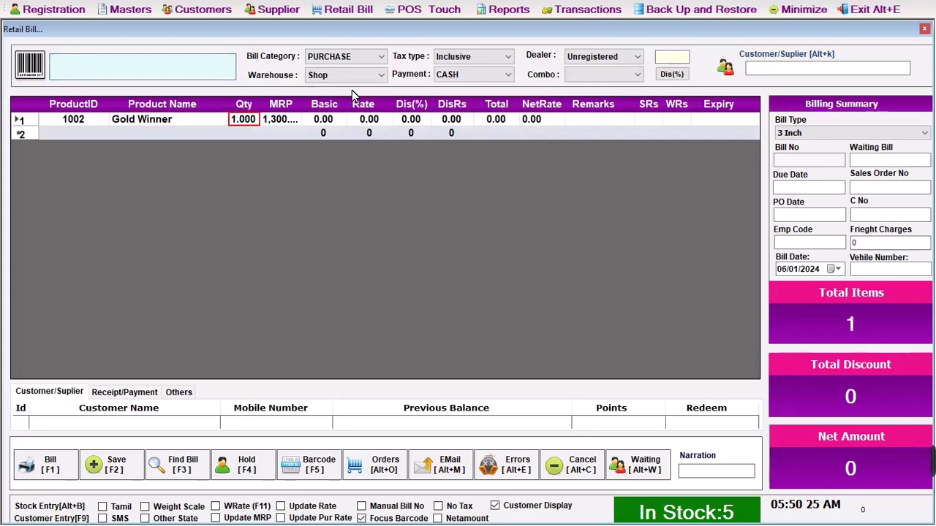
{"action": "type", "text": "20"}
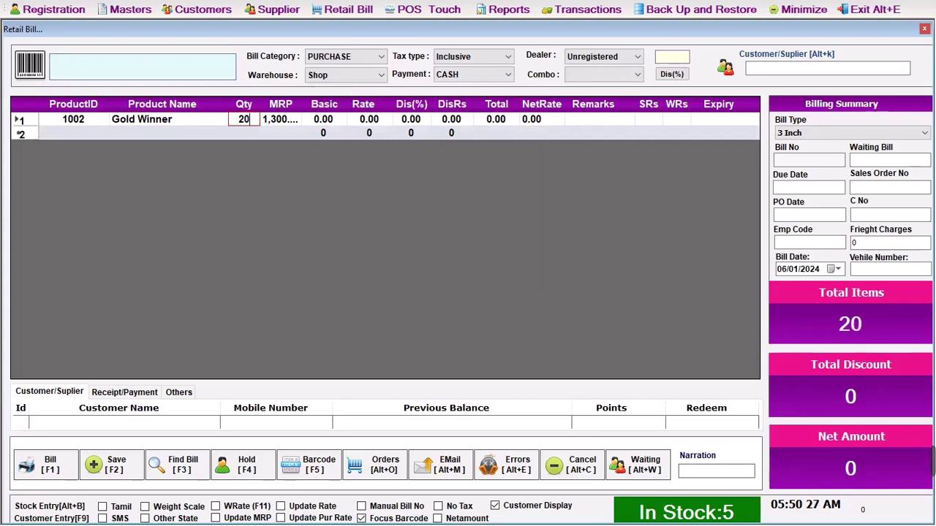
{"action": "key", "text": "Return"}
Set the basic price of the Gold Winner purchase line to 1100
{"action": "key", "text": "Return"}
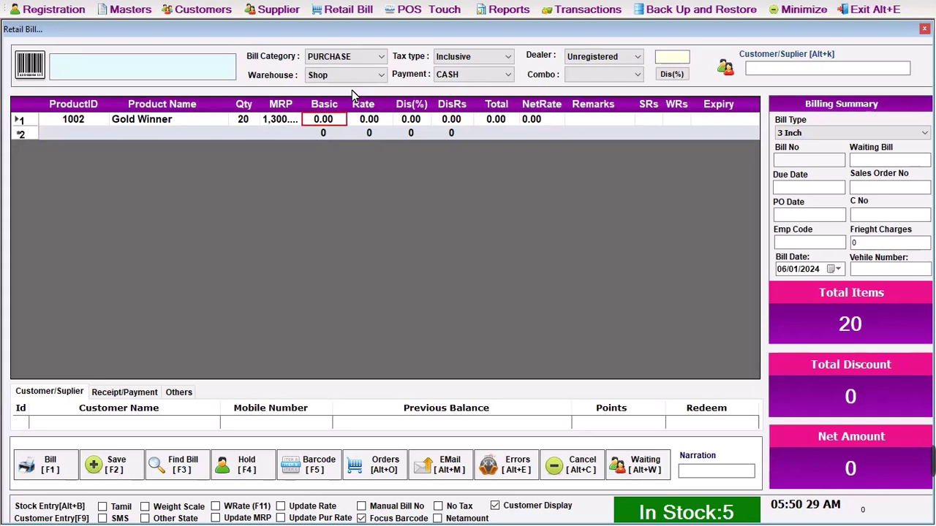
{"action": "key", "text": "Return"}
{"action": "left_click", "coordinate": [339, 119]}
{"action": "type", "text": "1100"}
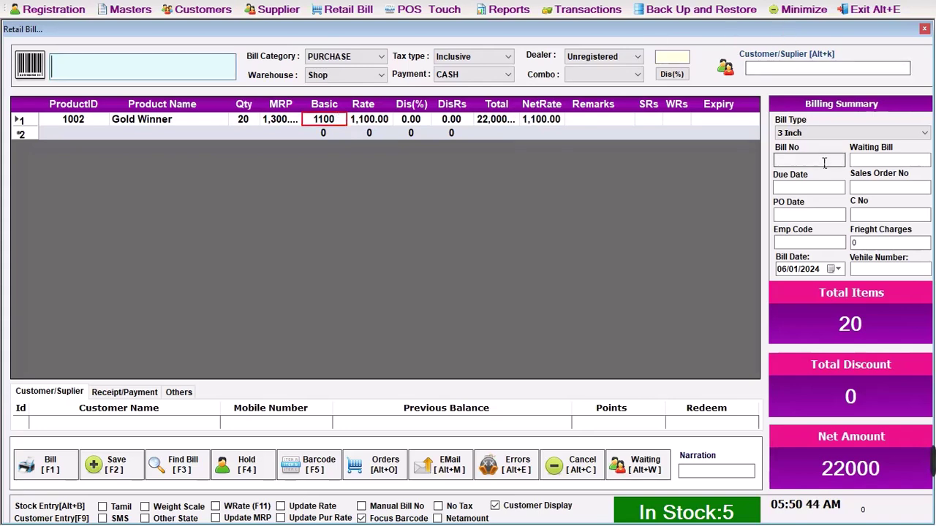
Enter 3444 as the bill number, save the purchase bill and close the billing window
{"action": "type", "text": "3444"}
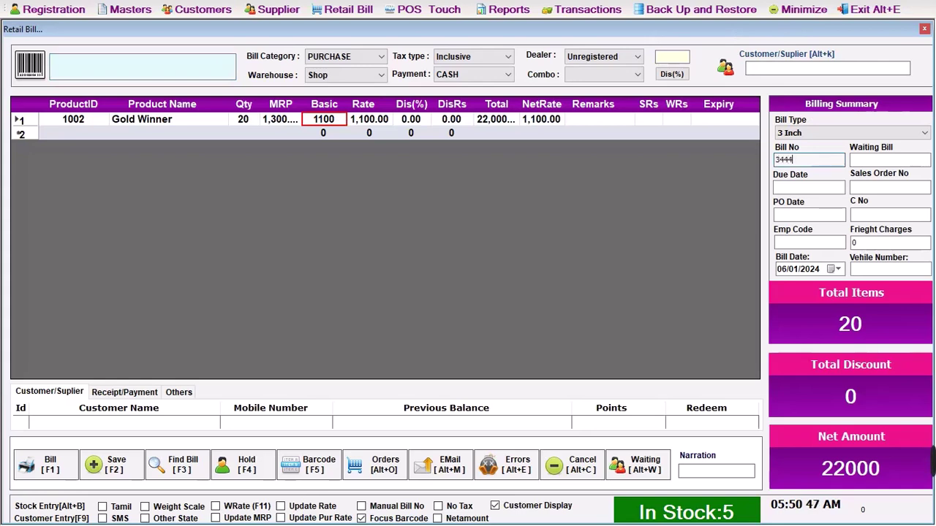
{"action": "key", "text": "F2"}
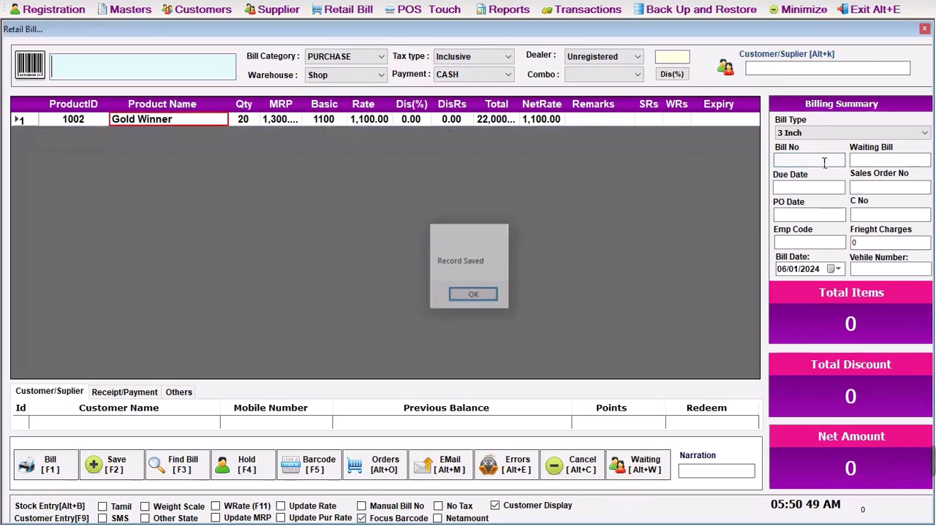
{"action": "key", "text": "Return"}
{"action": "key", "text": "Escape"}
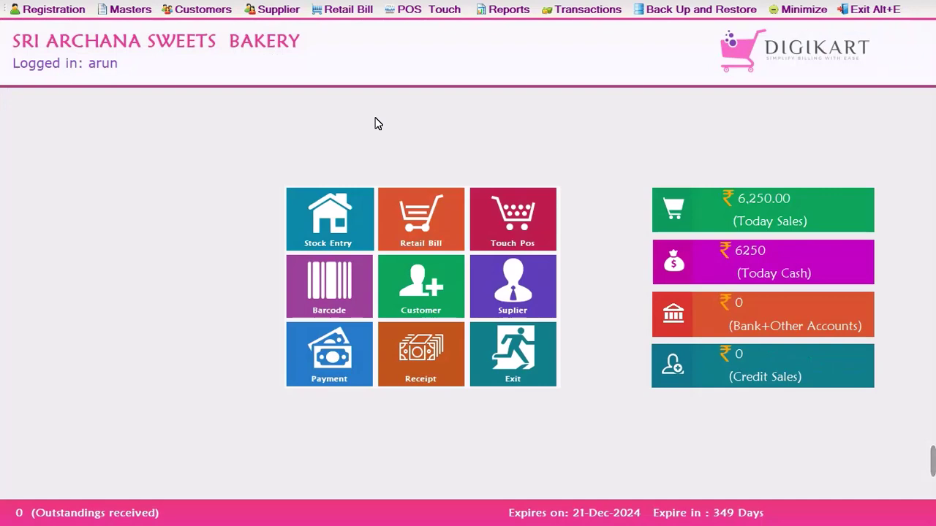
Open the Parent Child Stock closing report to check Gold Winner's stock after the purchase
{"action": "left_click", "coordinate": [494, 9]}
{"action": "mouse_move", "coordinate": [526, 55]}
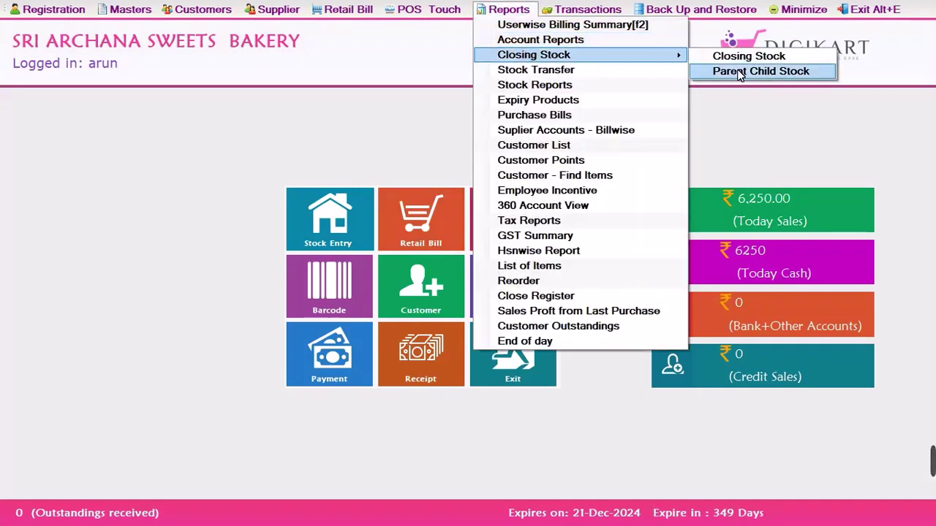
{"action": "left_click", "coordinate": [754, 73]}
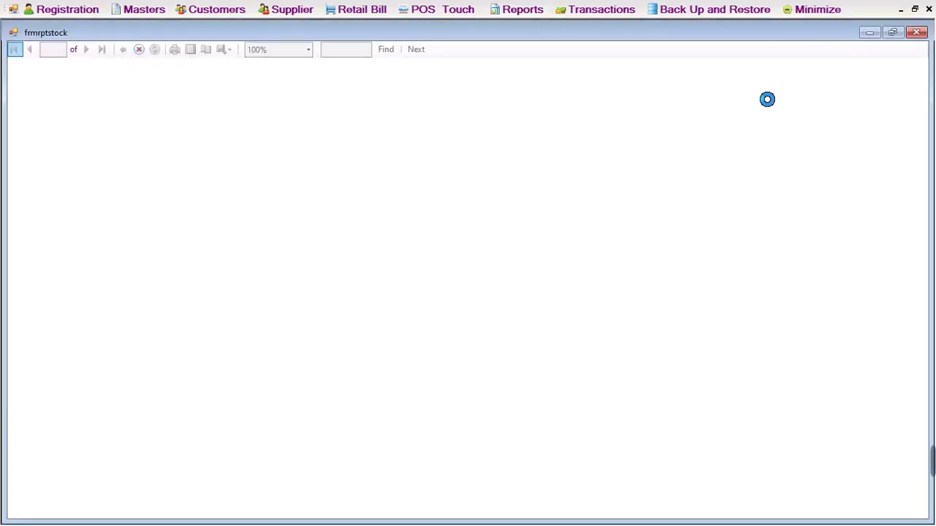